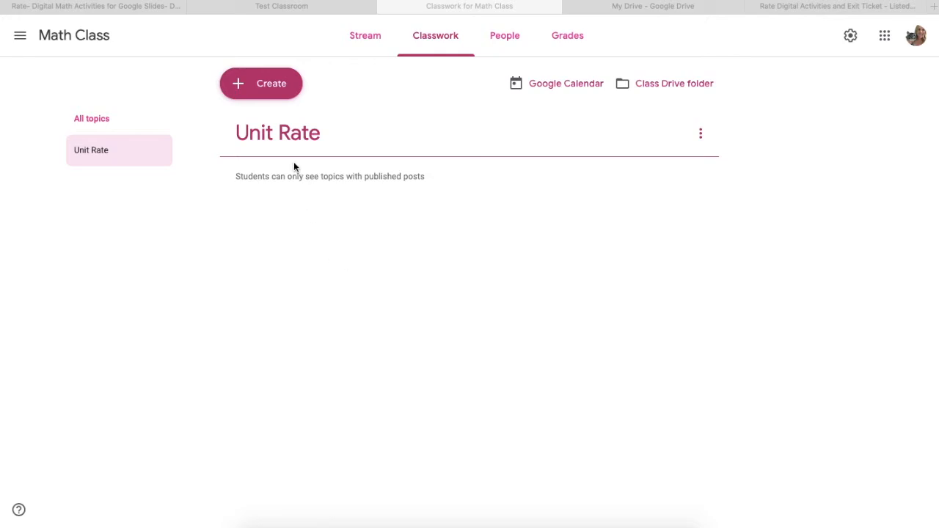
# Create a new assignment titled "Unit Rate Digital Practice" and dismiss the originality reports and classwork ordering tips.
pyautogui.click(250, 84)
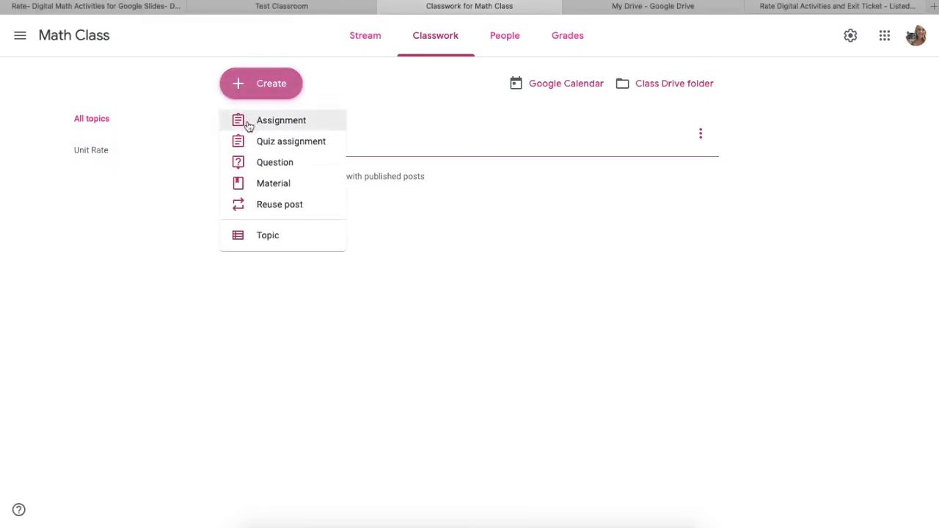
pyautogui.click(248, 124)
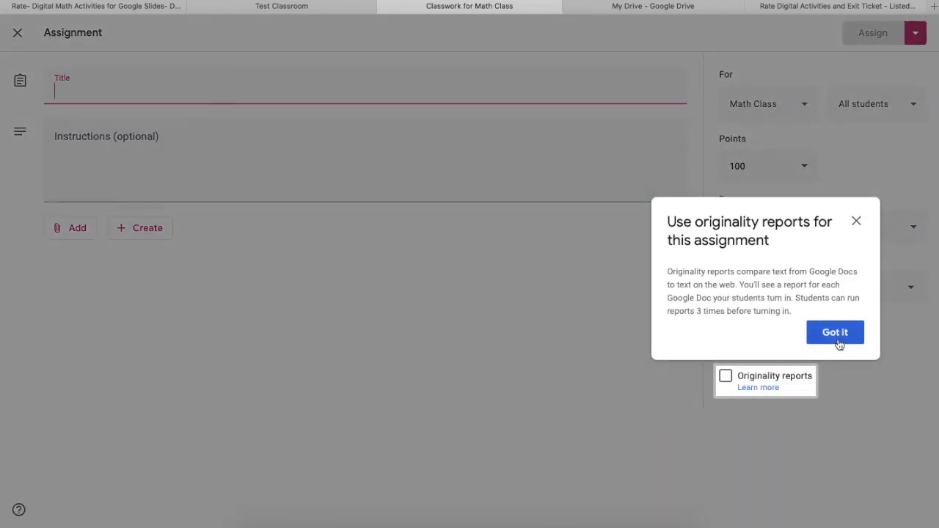
pyautogui.click(837, 338)
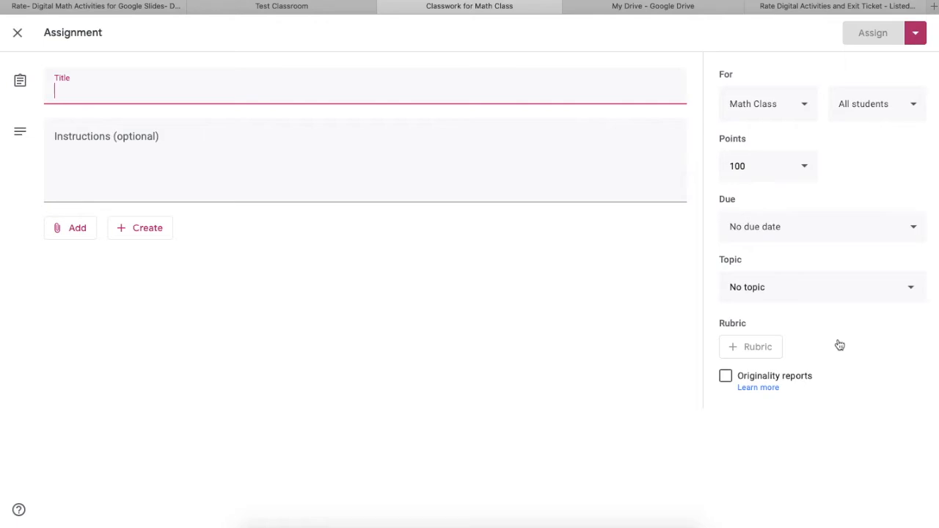
pyautogui.write('Unit R')
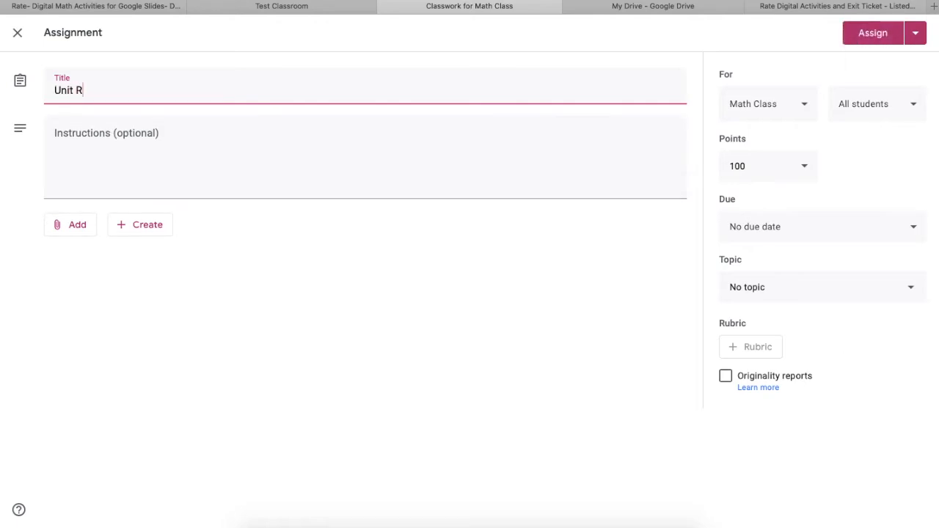
pyautogui.write('ate Digital Practice')
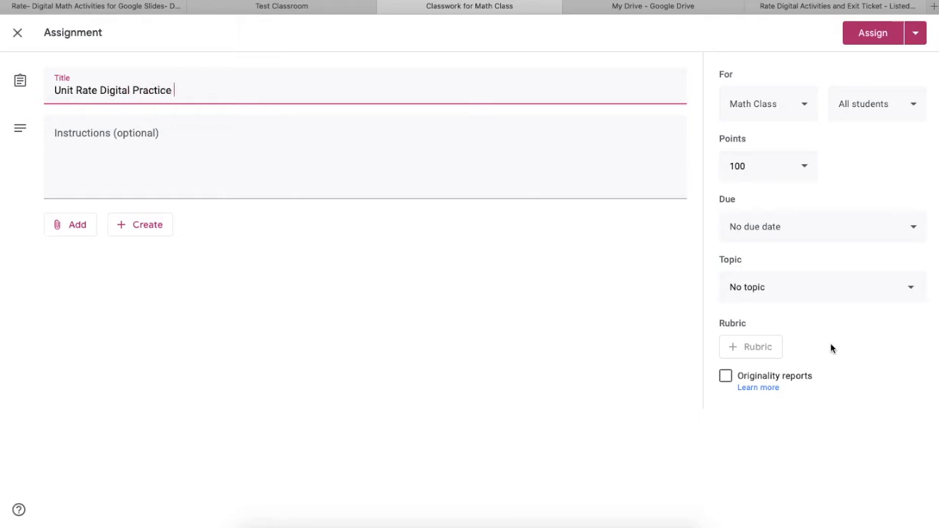
pyautogui.click(476, 164)
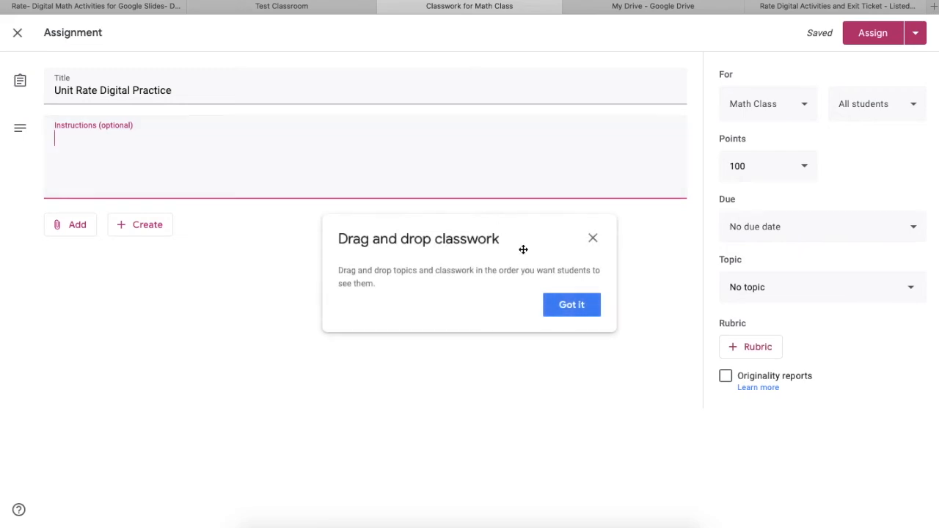
pyautogui.click(560, 314)
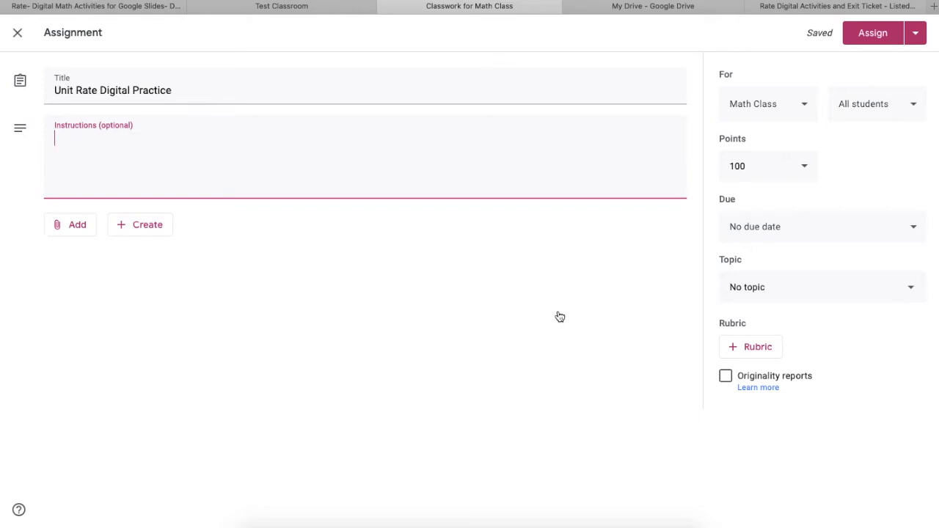
# Review the student, class and points options available for the assignment.
pyautogui.click(887, 105)
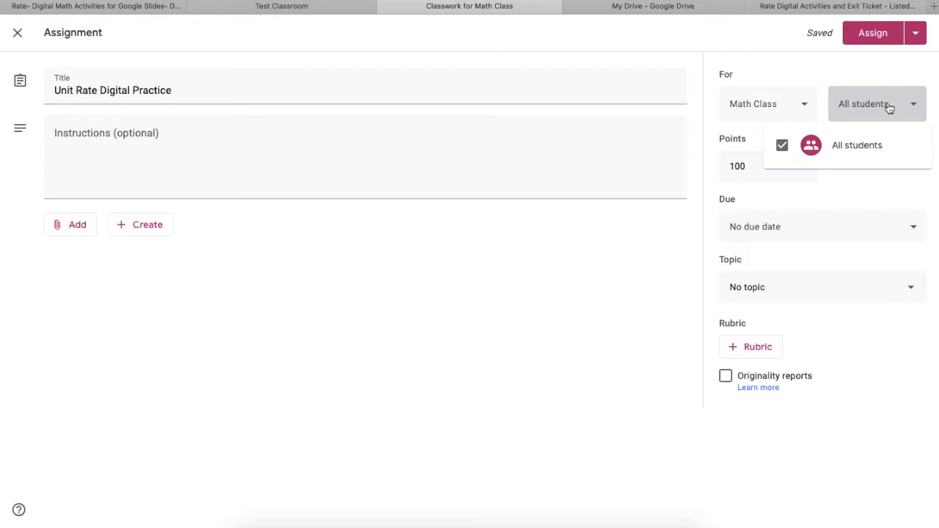
pyautogui.click(889, 109)
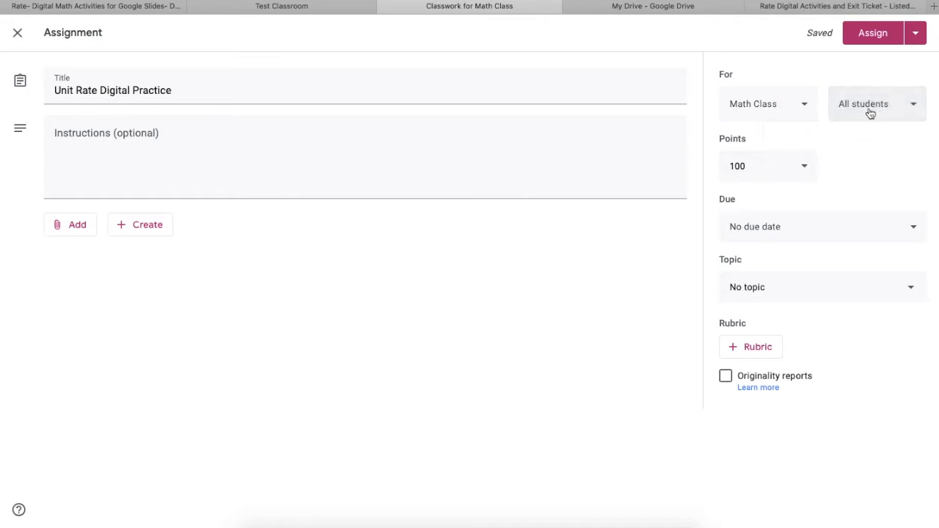
pyautogui.click(810, 107)
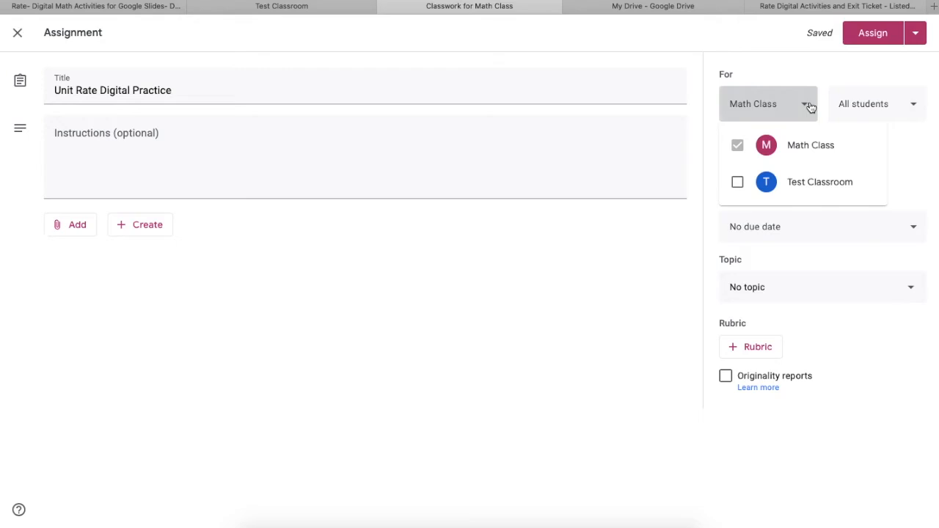
pyautogui.click(804, 78)
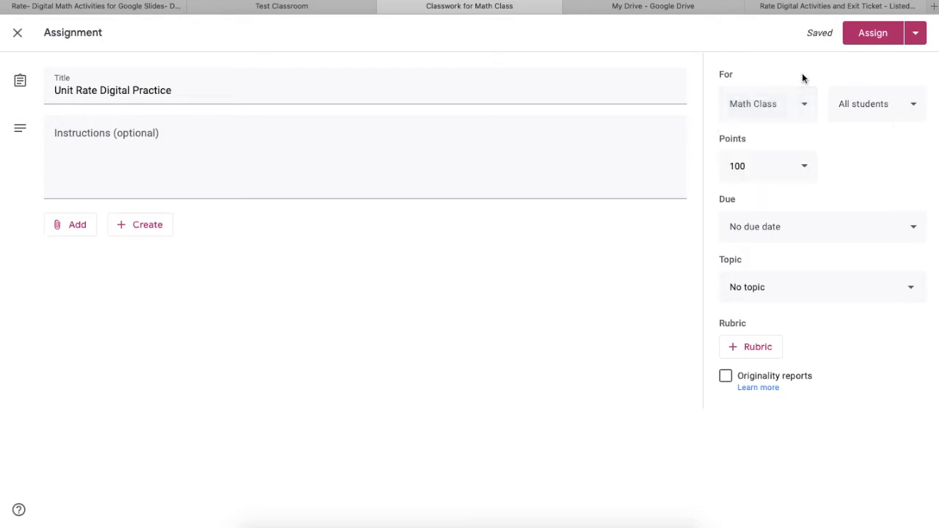
pyautogui.click(806, 167)
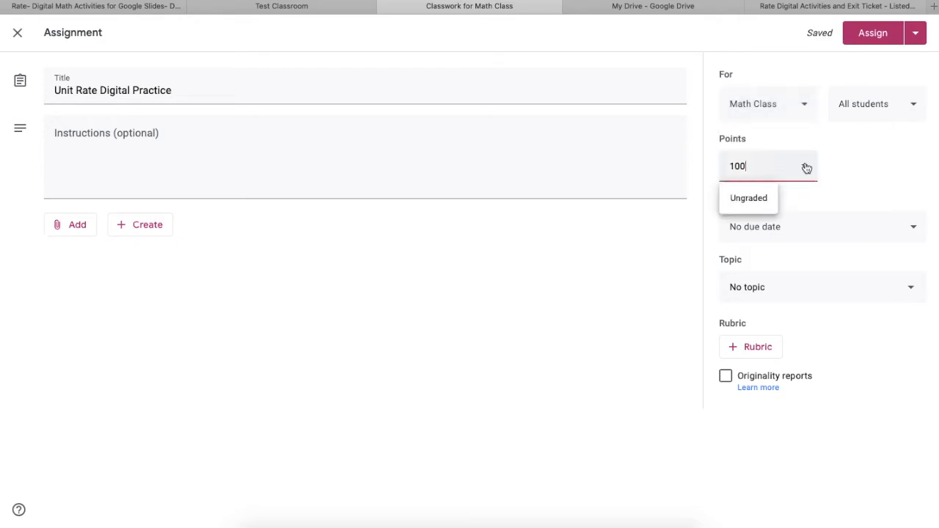
pyautogui.click(852, 195)
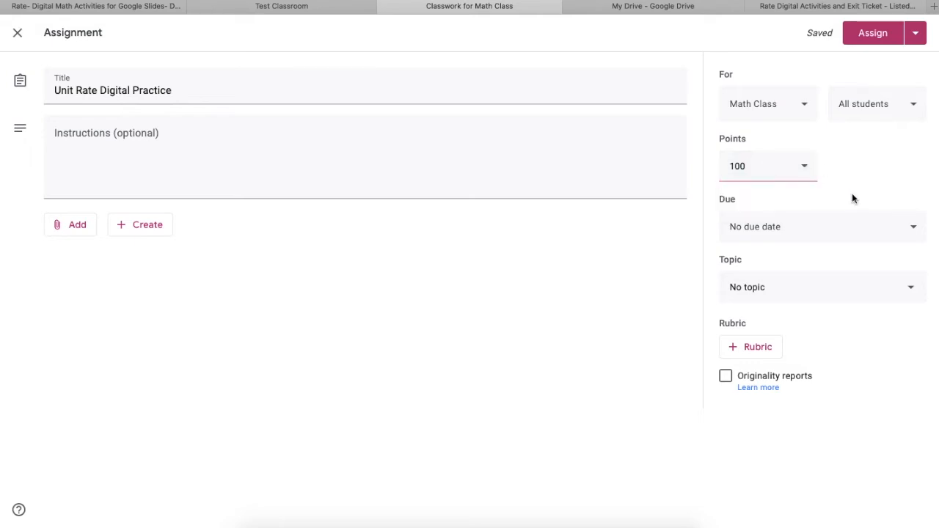
# Set the assignment's due date to Mar 27, 2020 at 3:00 PM and assign it to the Unit Rate topic.
pyautogui.click(915, 224)
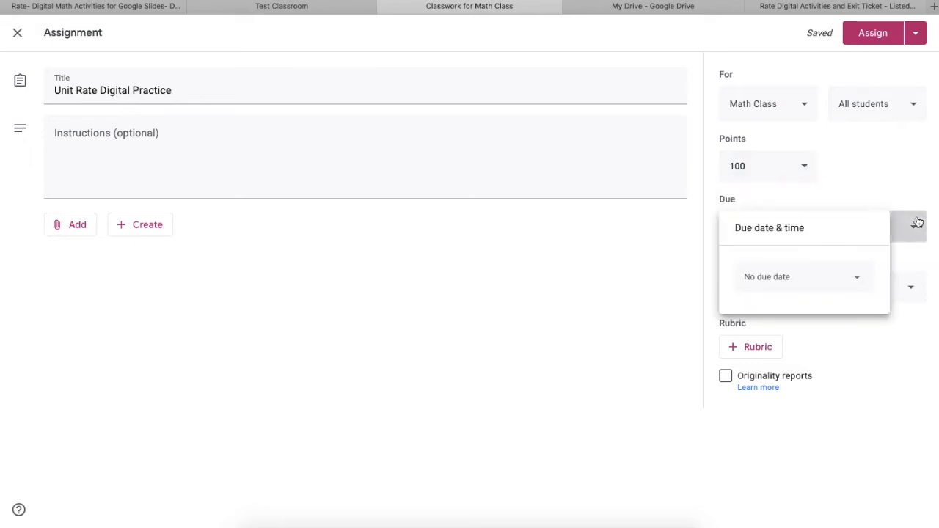
pyautogui.click(860, 277)
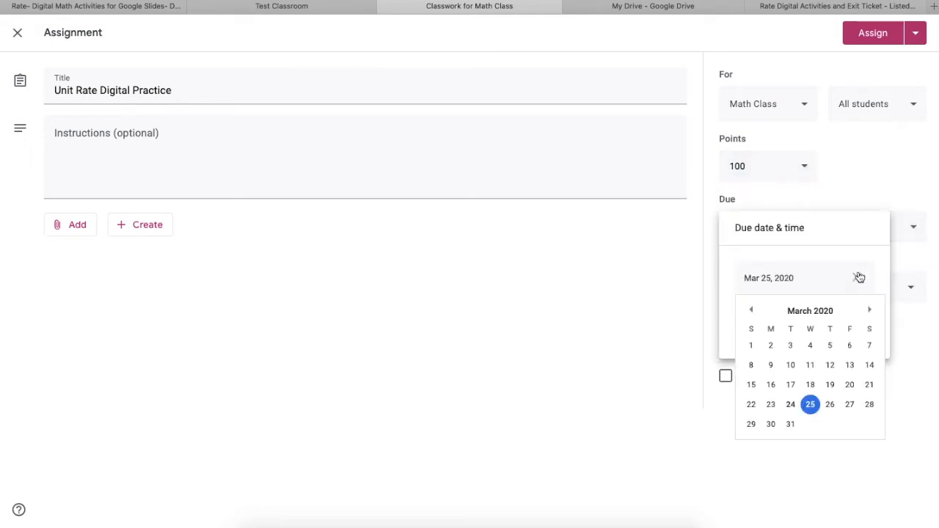
pyautogui.click(850, 405)
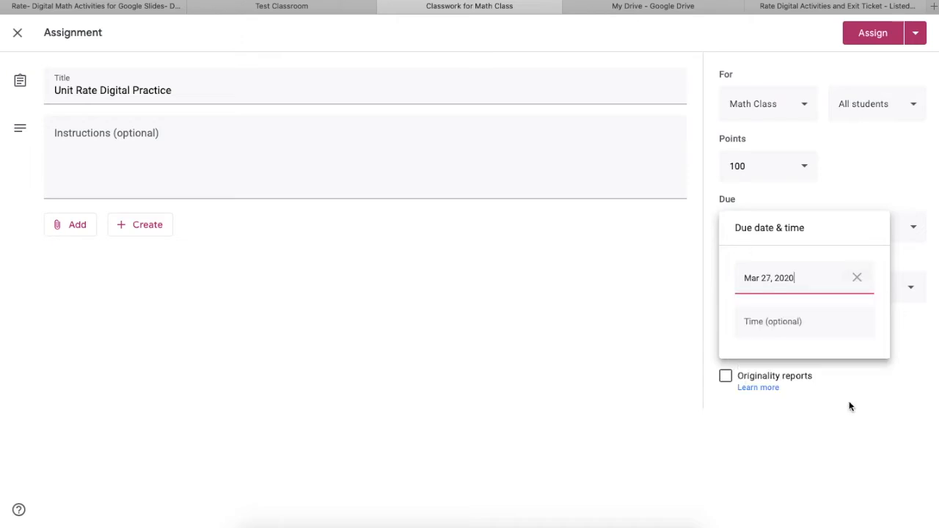
pyautogui.click(826, 320)
pyautogui.write('3:00 ')
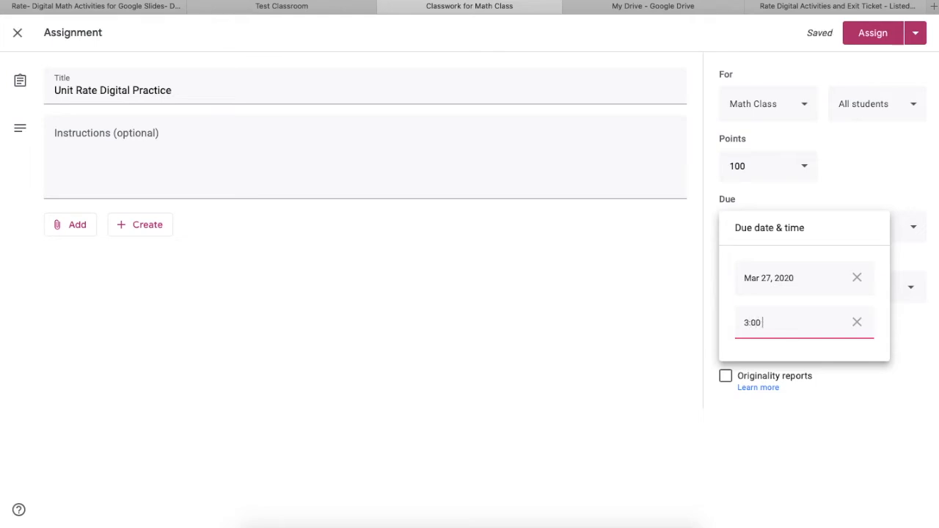
pyautogui.write('pm')
pyautogui.click(909, 408)
pyautogui.click(917, 293)
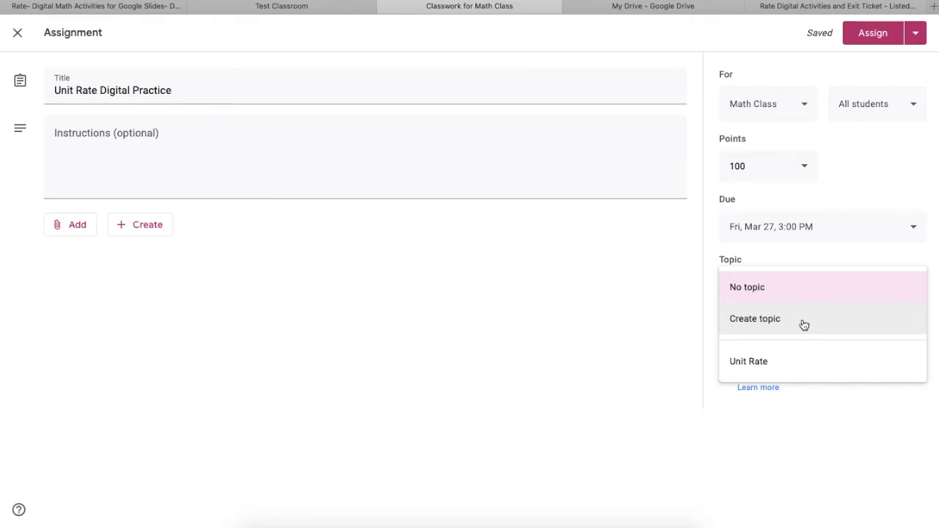
pyautogui.click(795, 374)
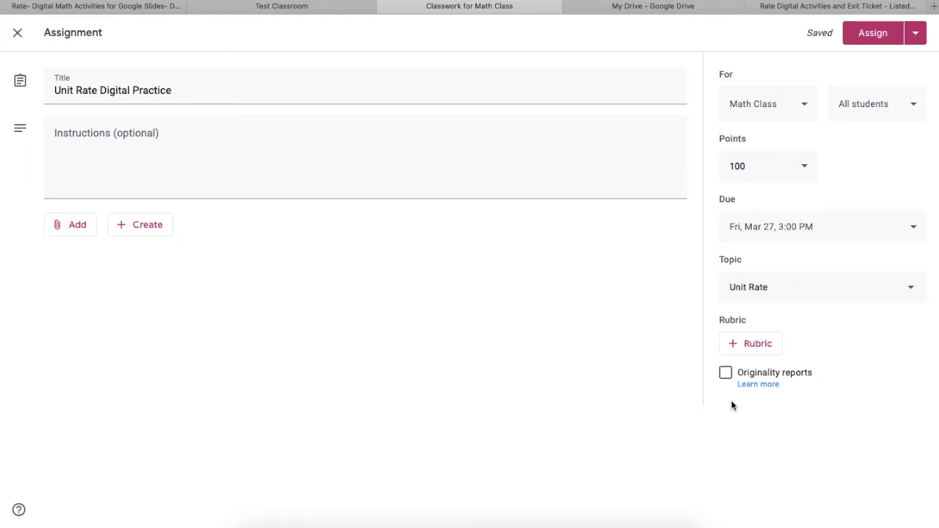
# Attach the "1- Unit Rate Digital Activites" slides from Google Drive, shared as a copy for each student.
pyautogui.click(52, 235)
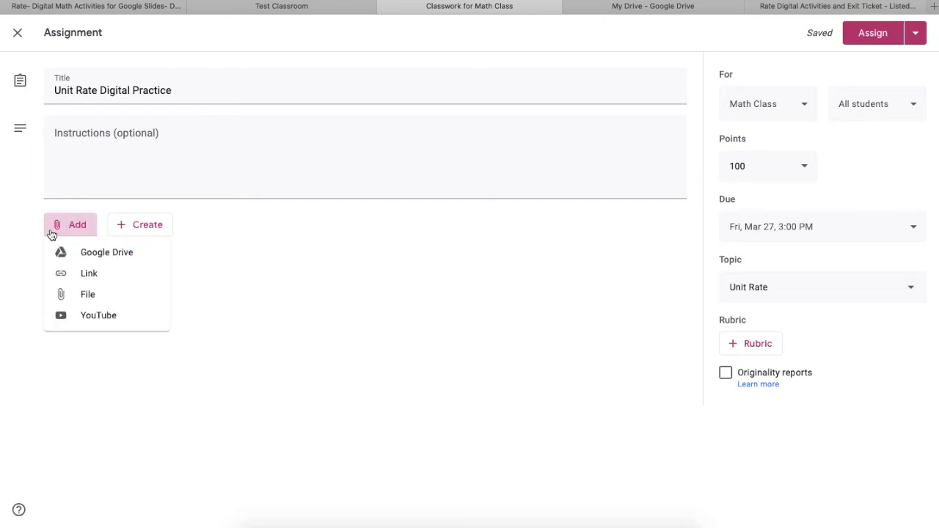
pyautogui.click(93, 258)
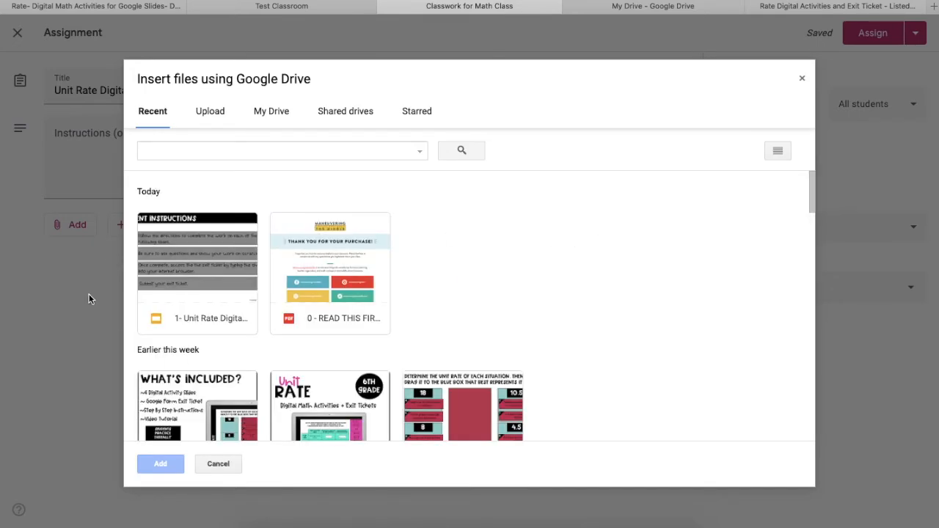
pyautogui.click(190, 271)
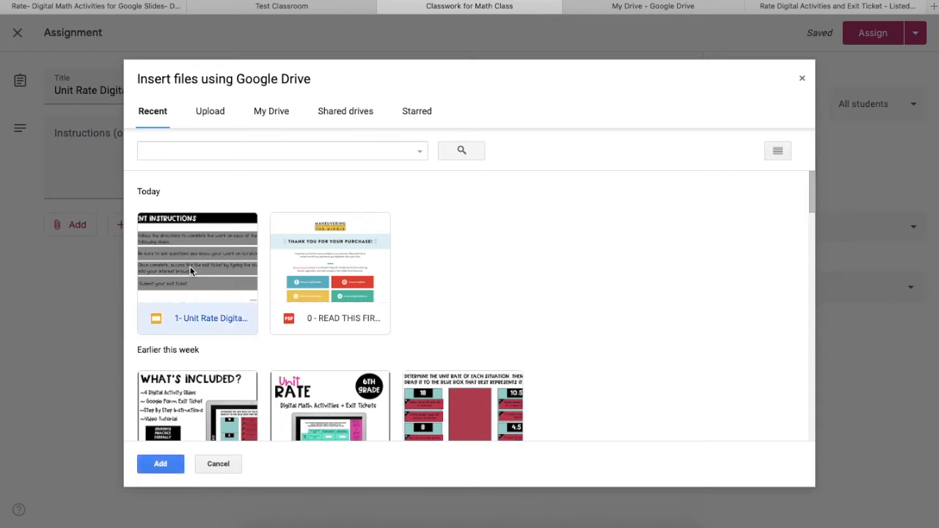
pyautogui.click(160, 464)
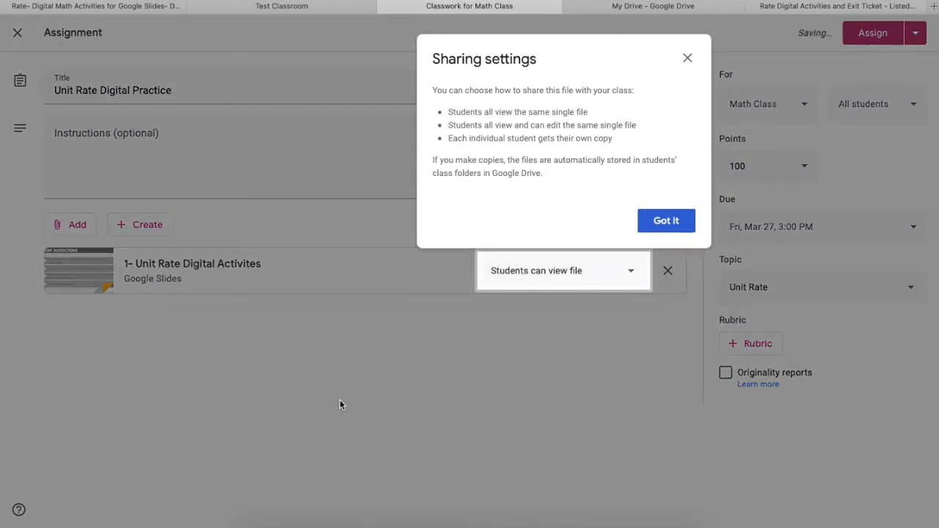
pyautogui.click(669, 221)
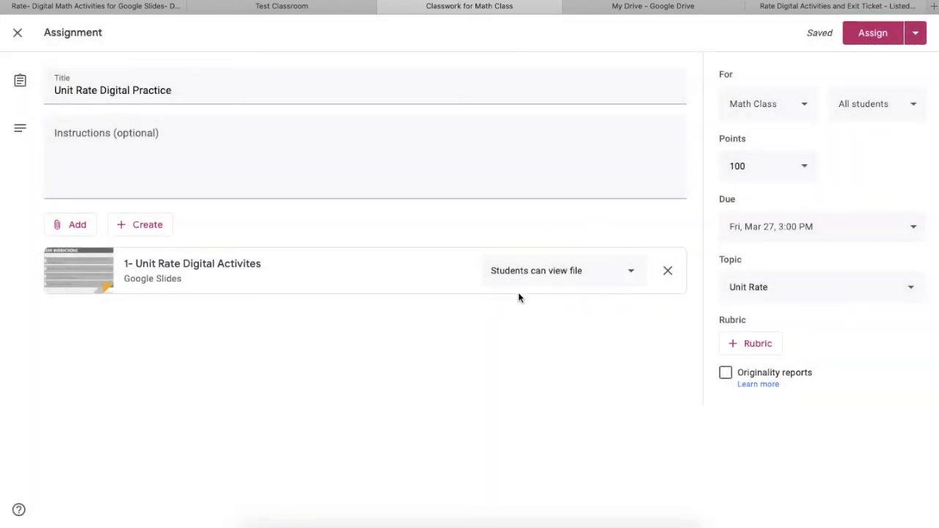
pyautogui.click(633, 286)
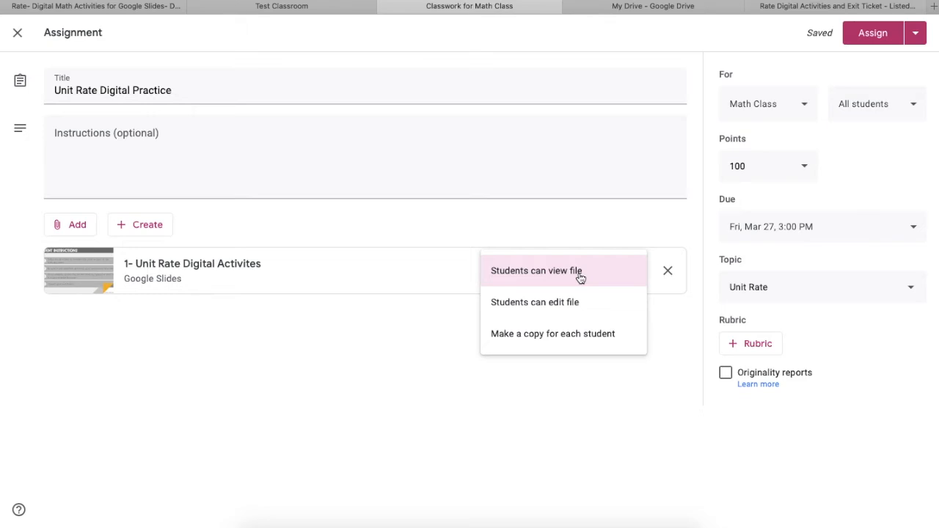
pyautogui.click(564, 335)
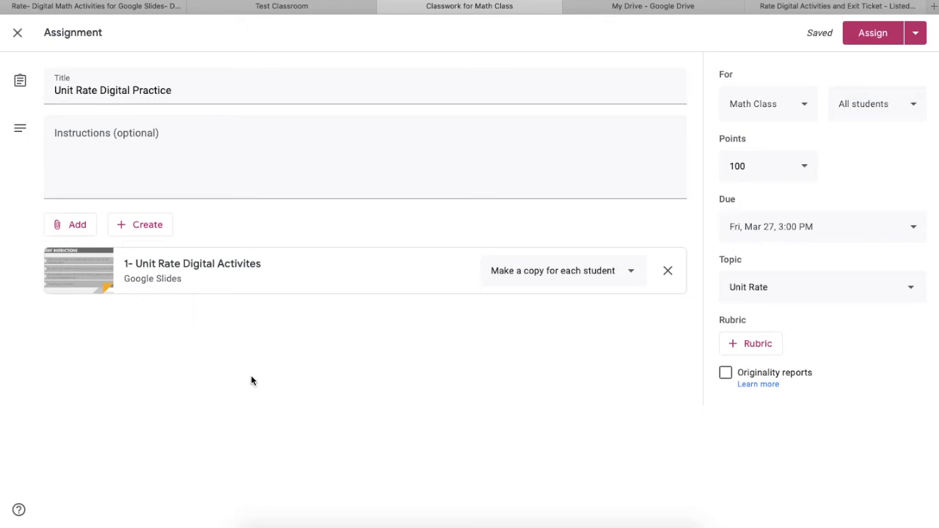
# Publish the Unit Rate Digital Practice assignment to the class and reload the Classwork page.
pyautogui.click(873, 34)
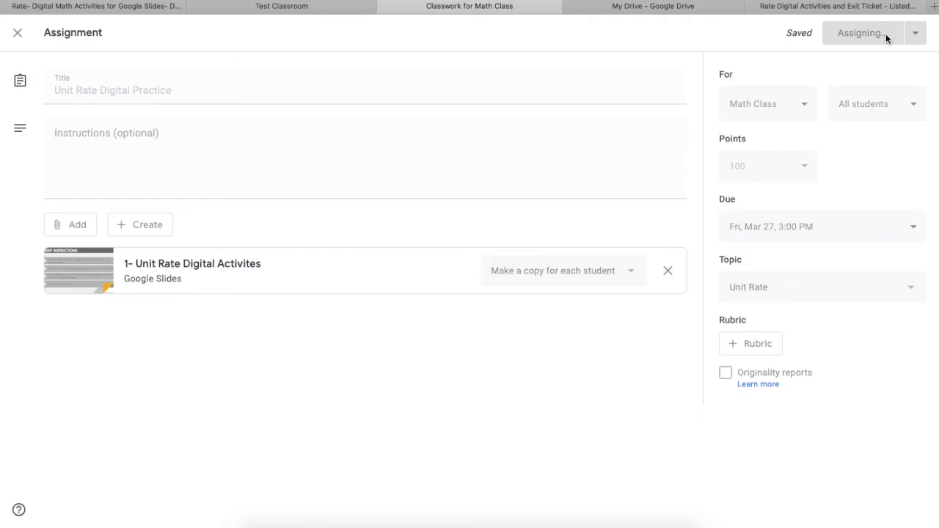
pyautogui.click(539, 0)
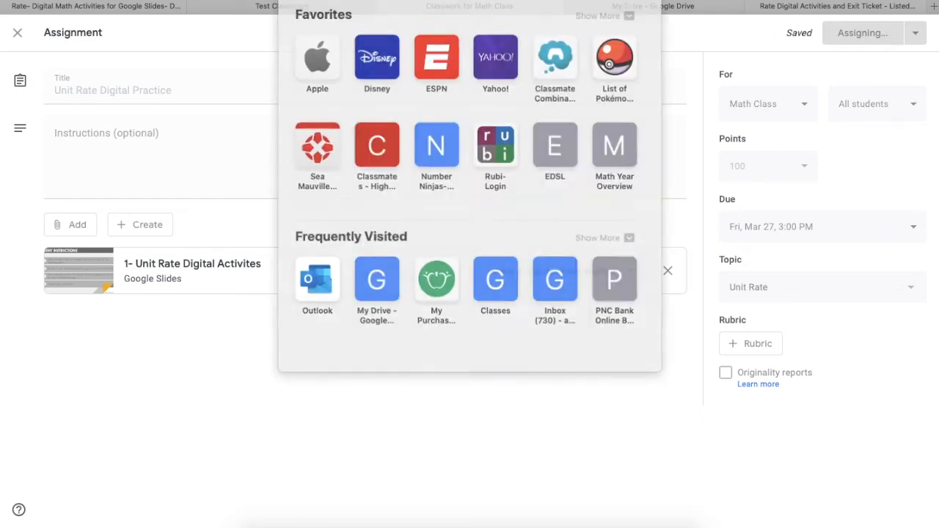
pyautogui.press('Return')
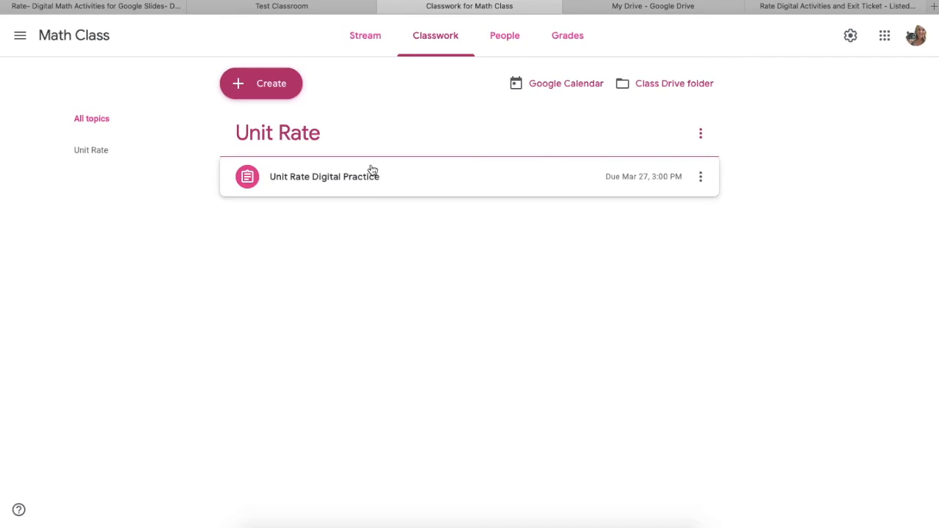
# Create a quiz assignment titled "Unit Rate Exit Ticket" and remove its attached Blank Quiz form.
pyautogui.click(281, 88)
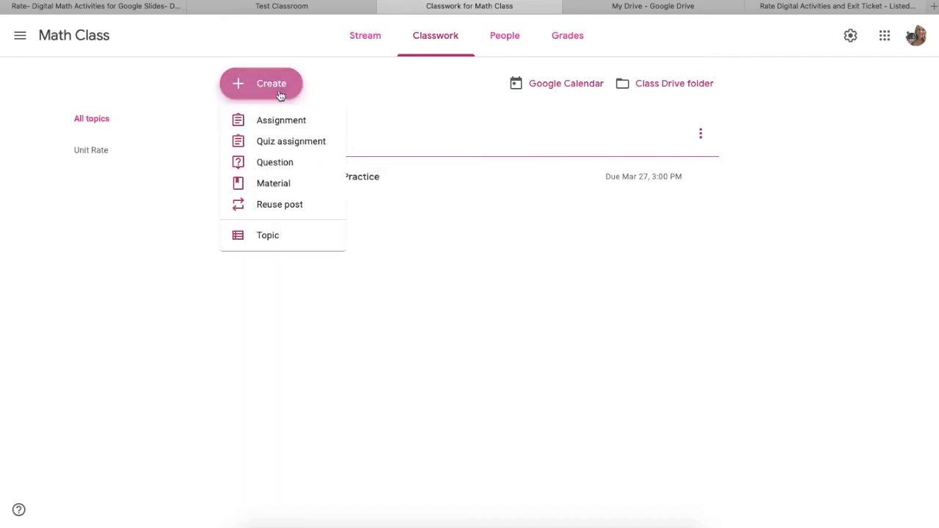
pyautogui.click(270, 144)
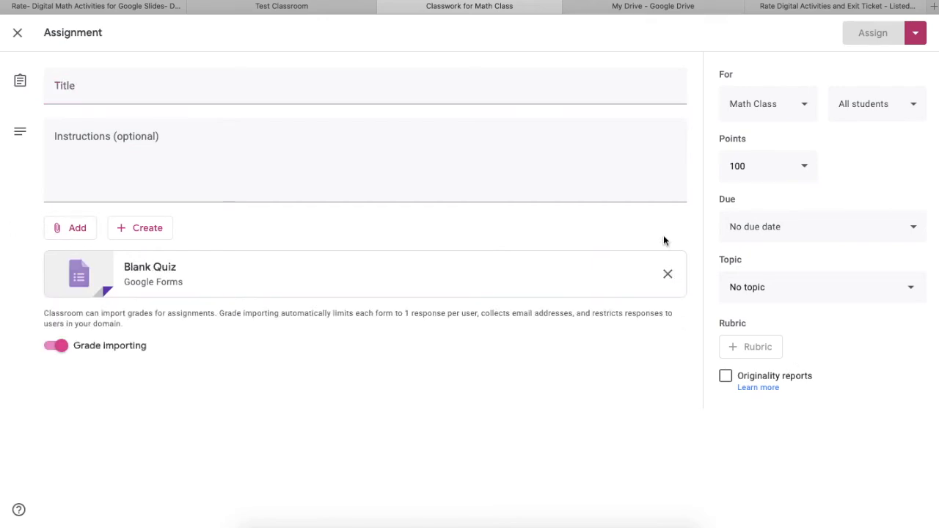
pyautogui.click(669, 277)
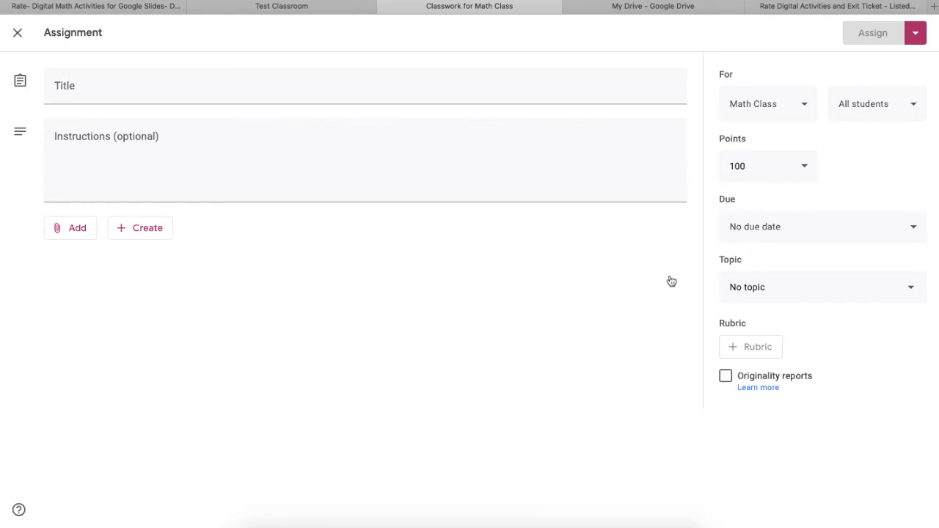
pyautogui.click(416, 86)
pyautogui.write('Unit Rate Exit Ticket')
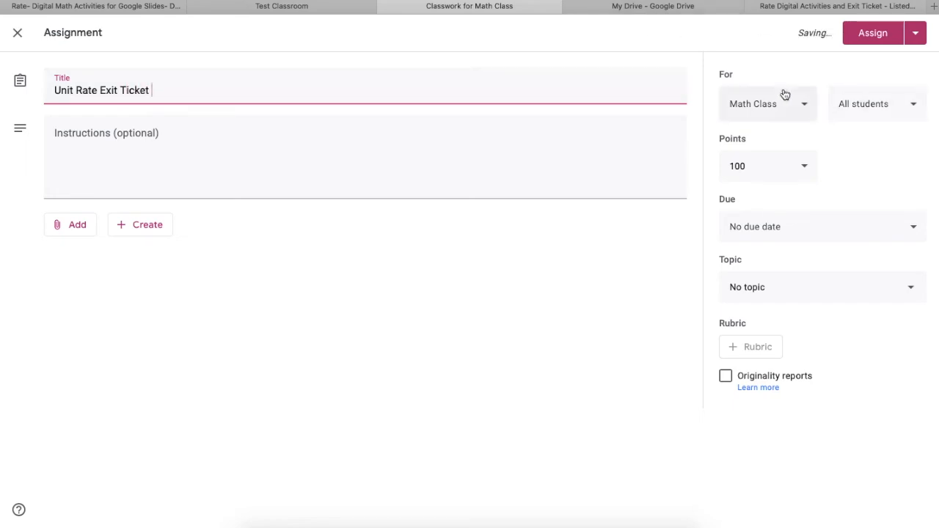
pyautogui.click(785, 94)
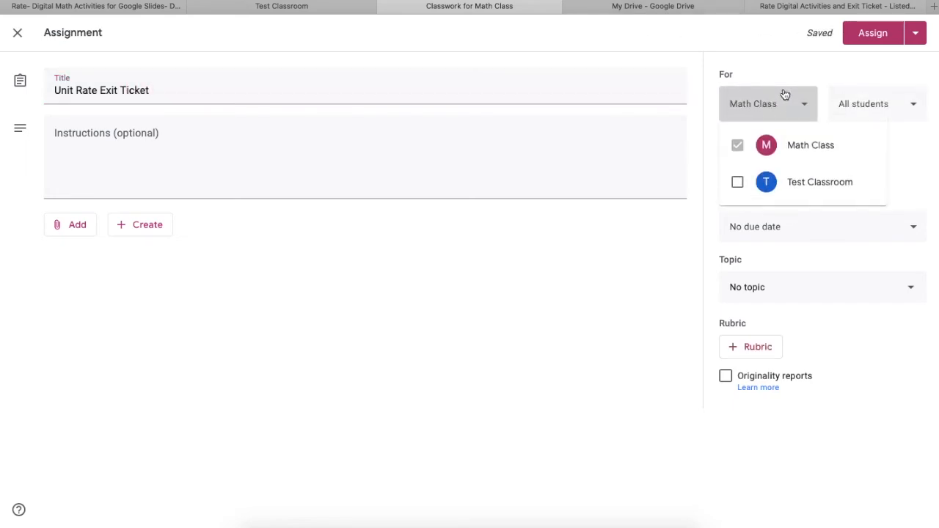
pyautogui.click(783, 78)
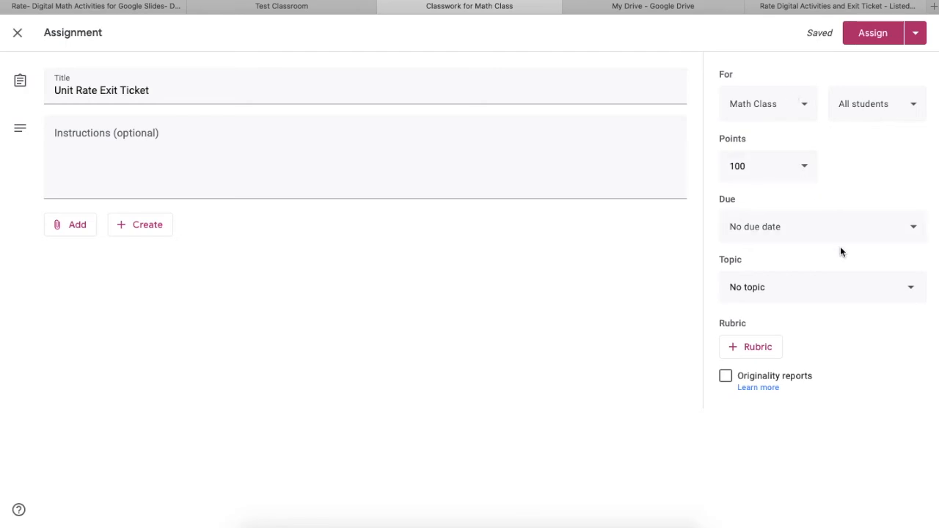
# Set the exit ticket assignment's due date to Mar 27, 2020 at 3:00 PM and its topic to Unit Rate.
pyautogui.click(917, 234)
pyautogui.click(859, 277)
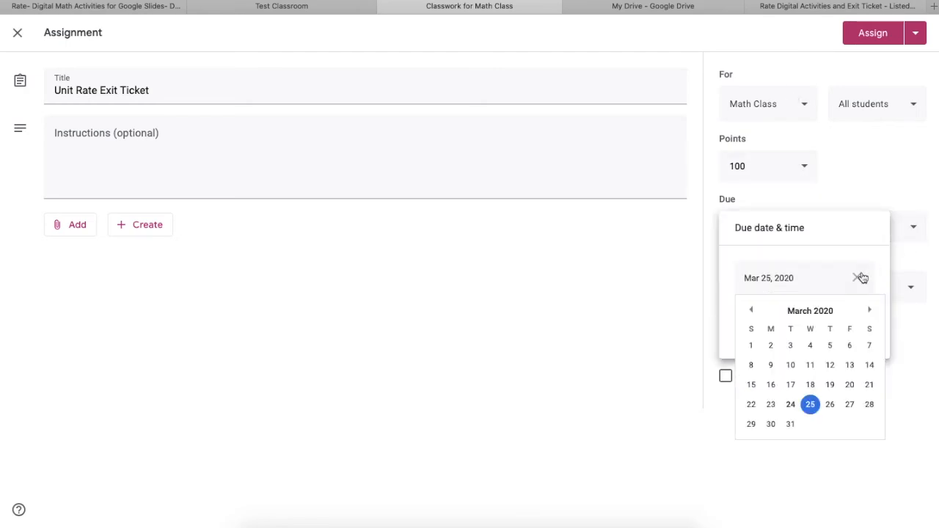
pyautogui.click(853, 404)
pyautogui.click(827, 321)
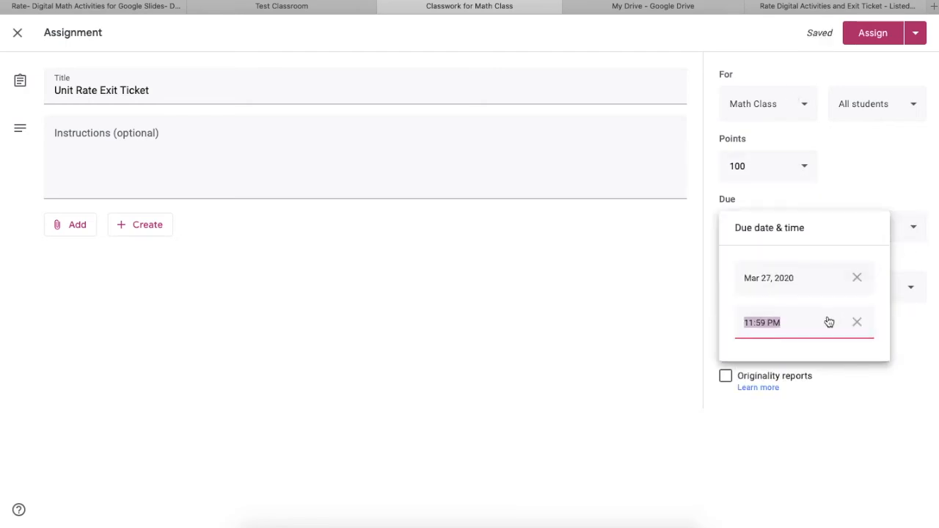
pyautogui.write('3:00 PM')
pyautogui.click(575, 491)
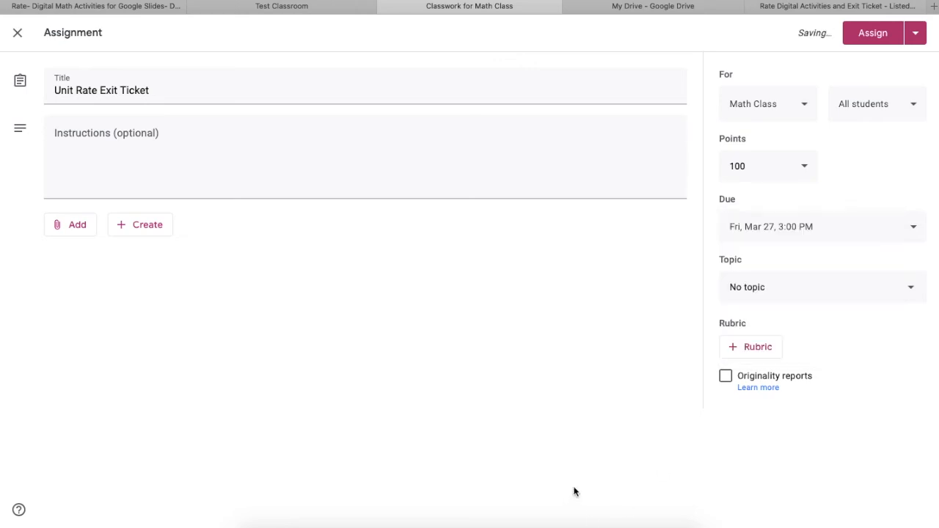
pyautogui.click(802, 290)
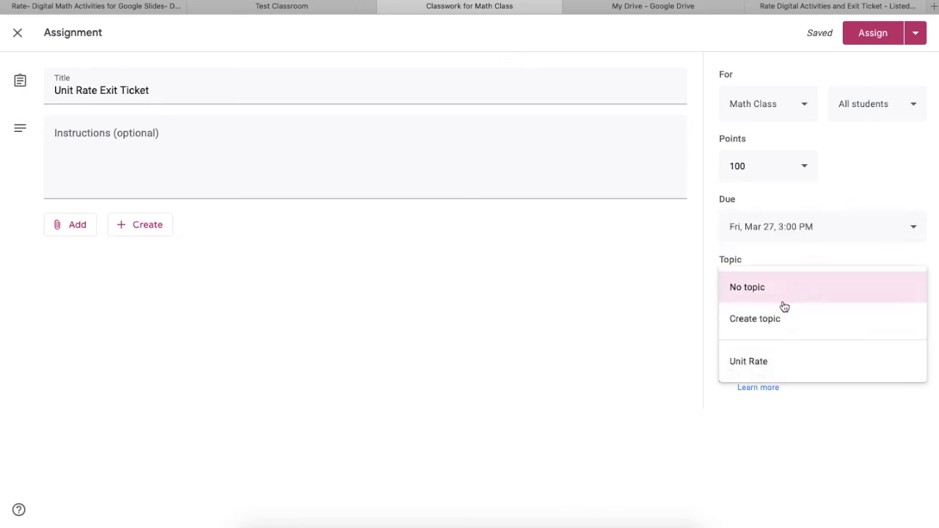
pyautogui.click(762, 361)
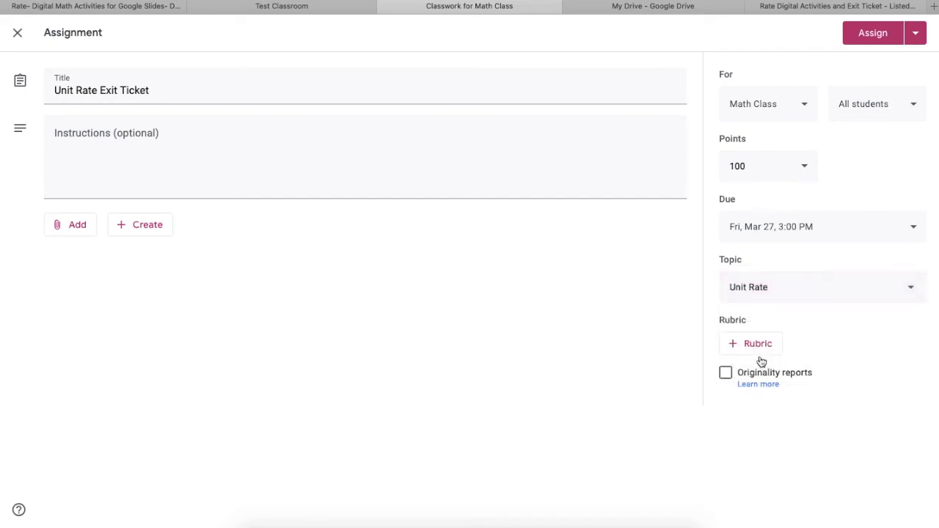
# Enter the assignment instructions "Complete the Google Form Exit Ticket. Once completed, please mark this assignment as done.".
pyautogui.click(180, 136)
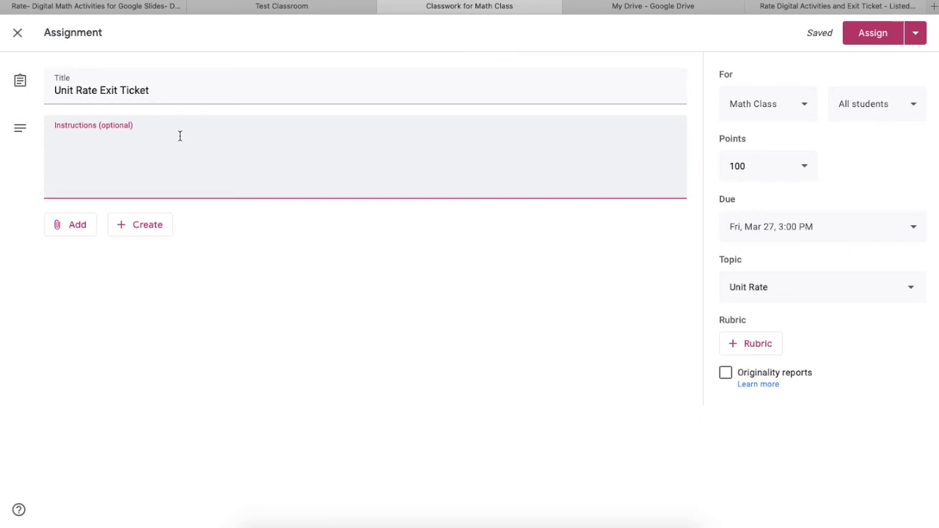
pyautogui.write('Co')
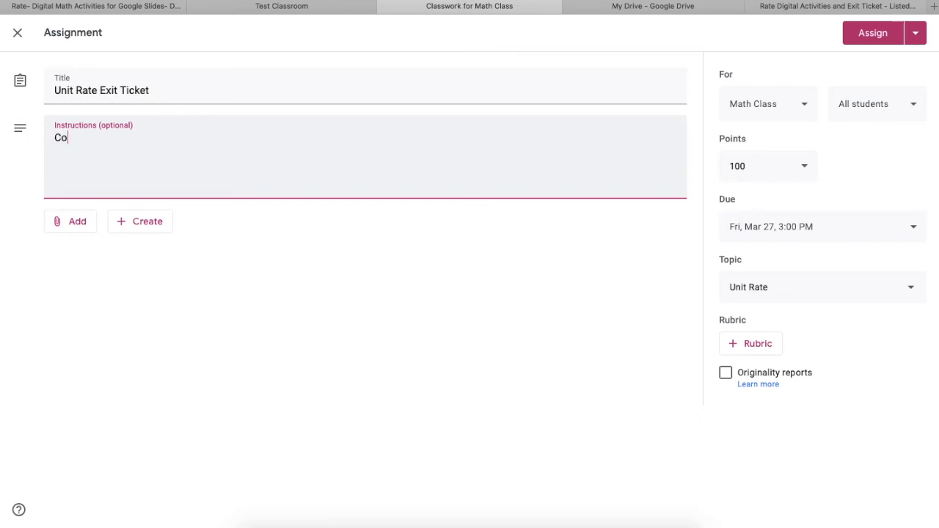
pyautogui.write('mplete the Google Form Exit ')
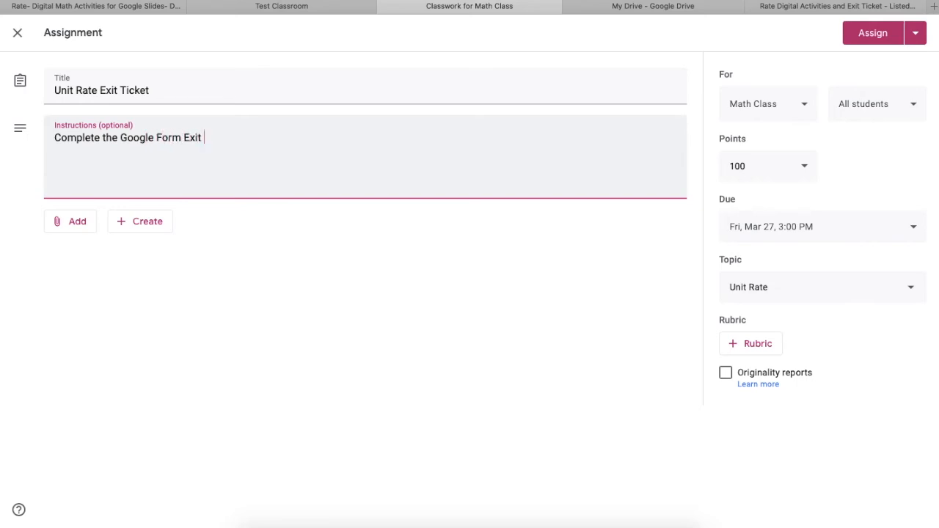
pyautogui.write('Ticket. Once completed ')
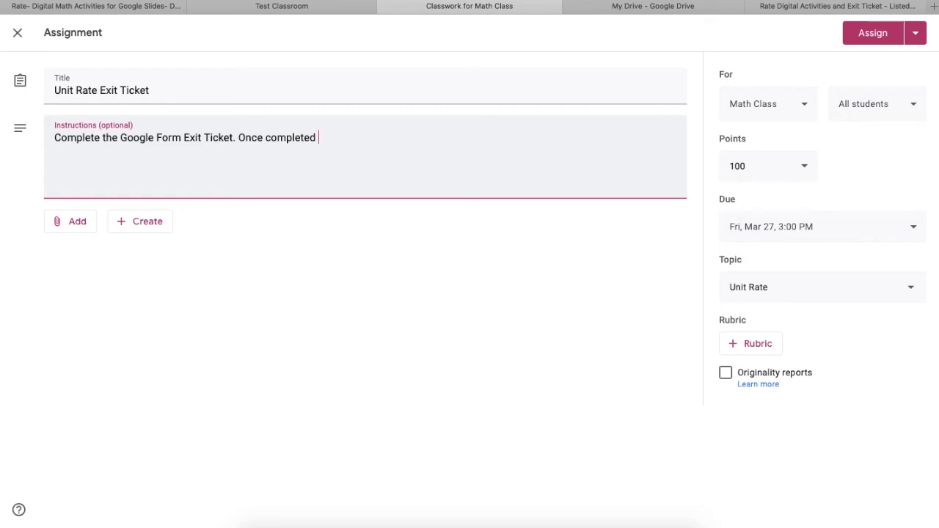
pyautogui.write(', please mark th')
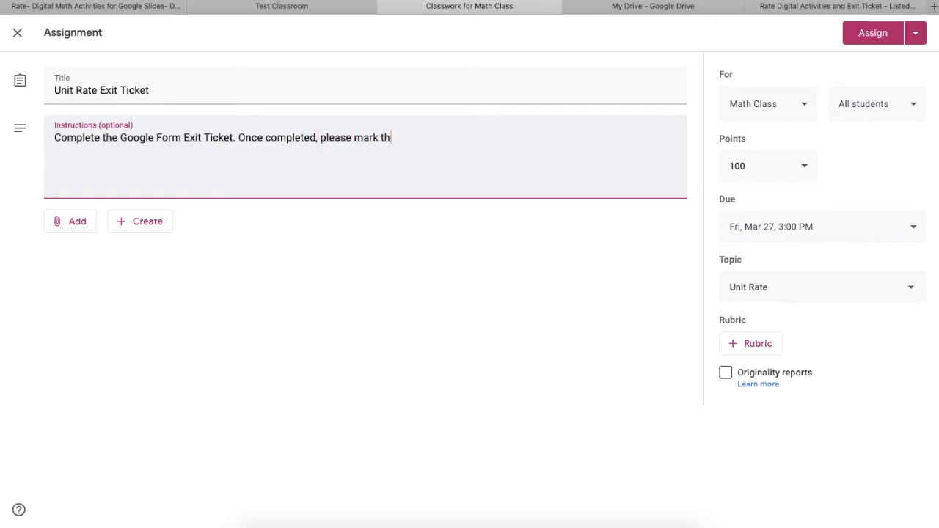
pyautogui.write('is assignment a')
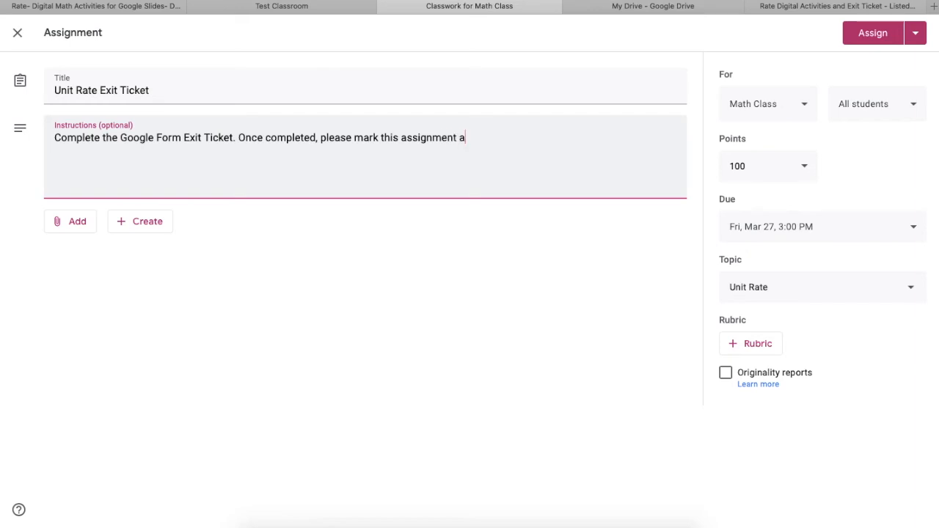
pyautogui.write('s done.')
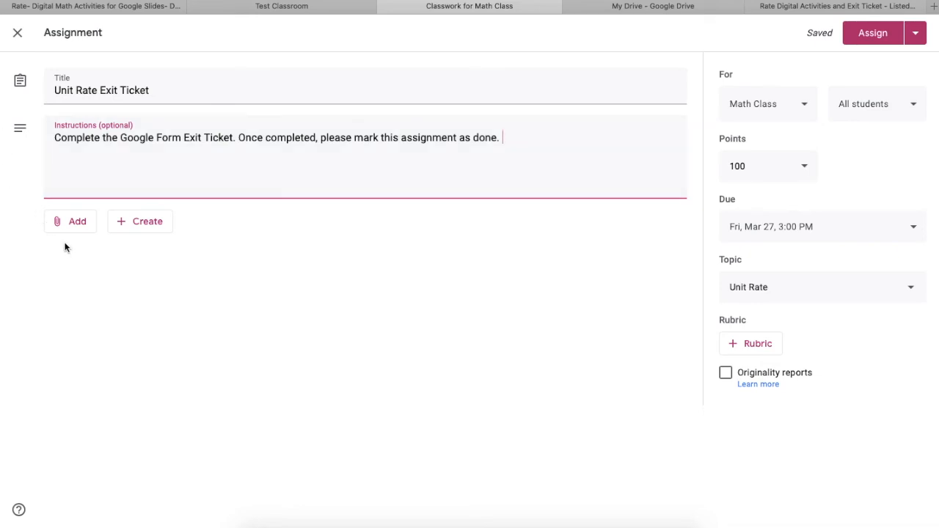
# Search Google Drive for "unit r" and attach the "2- Unit Rate Exit Ticket" form to the assignment.
pyautogui.click(71, 219)
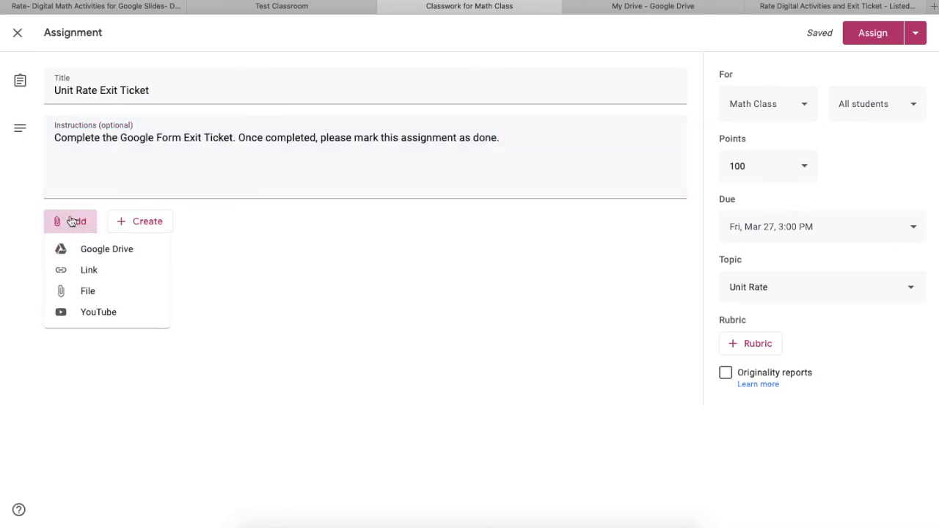
pyautogui.click(99, 254)
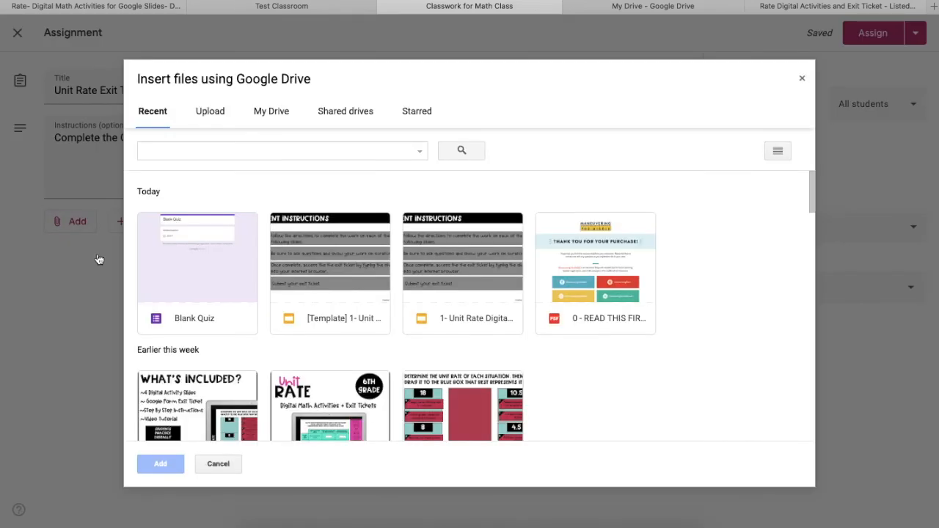
pyautogui.click(278, 149)
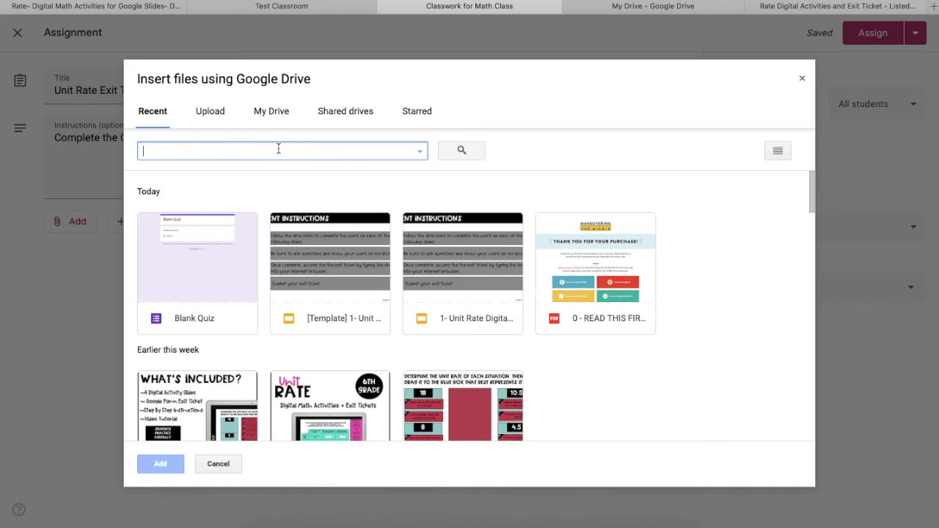
pyautogui.write('unit r')
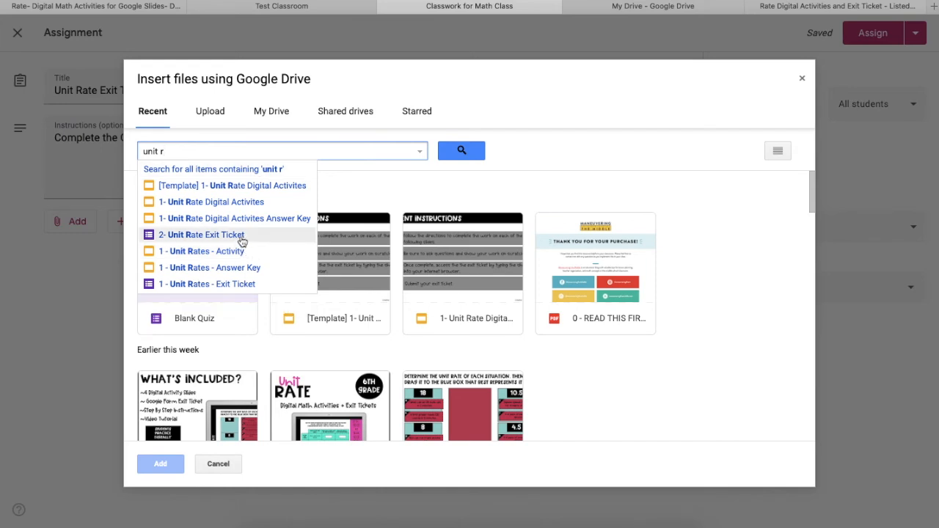
pyautogui.click(242, 238)
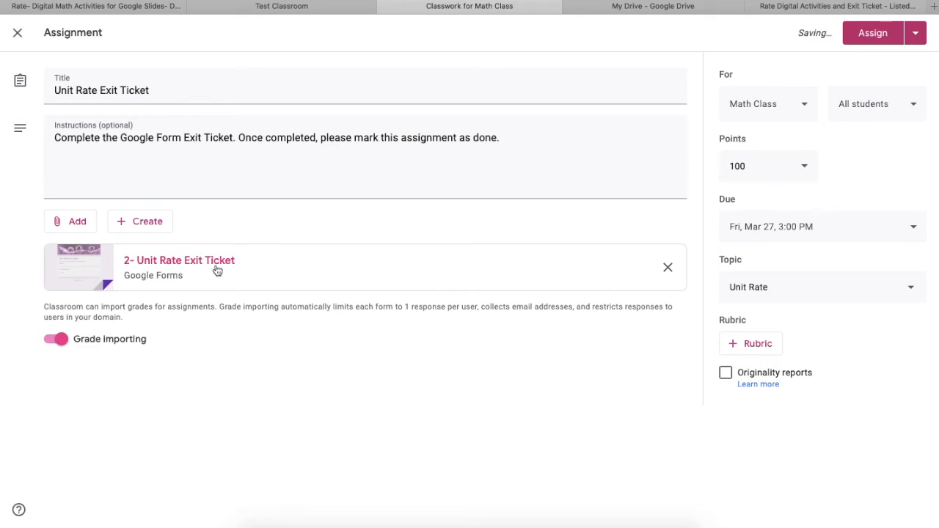
# Open the attached exit ticket form, review its general and quiz settings, and save them.
pyautogui.click(215, 268)
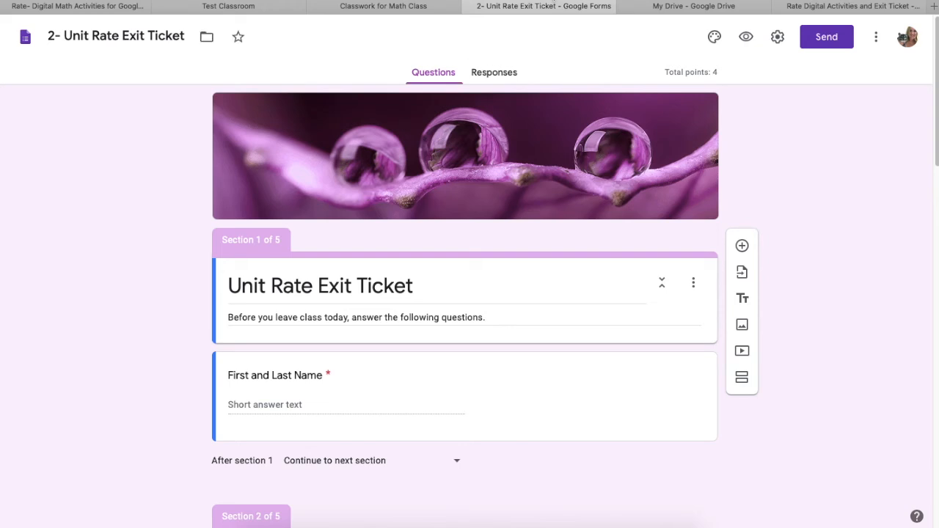
pyautogui.hotkey('ctrl', 'w')
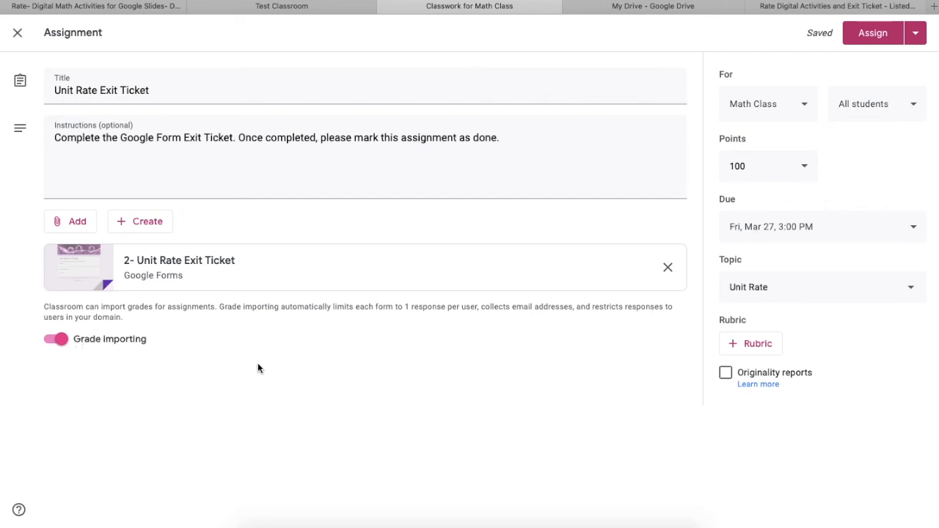
pyautogui.click(197, 275)
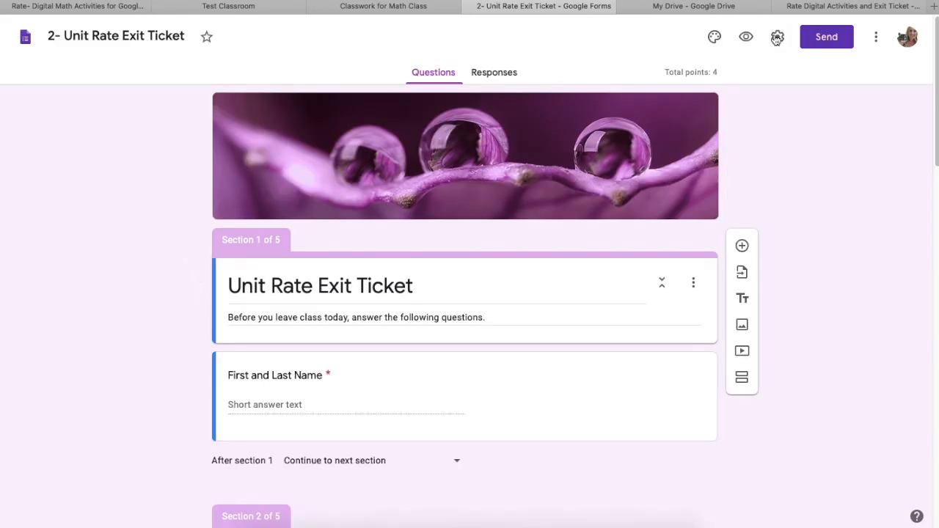
pyautogui.click(777, 37)
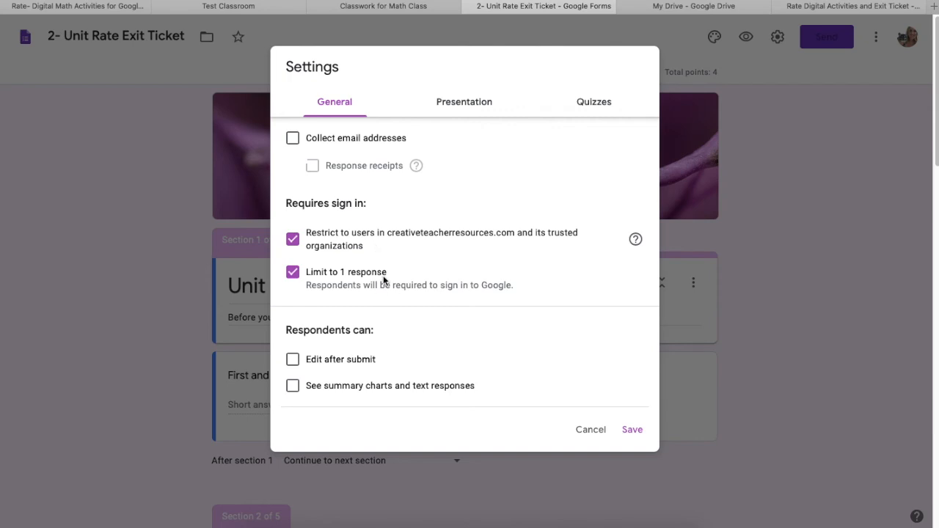
pyautogui.click(601, 103)
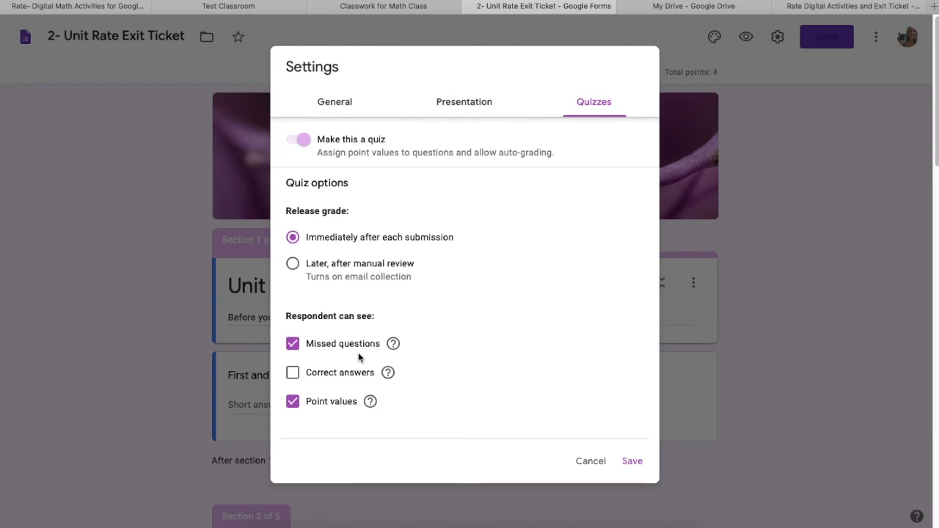
pyautogui.click(630, 461)
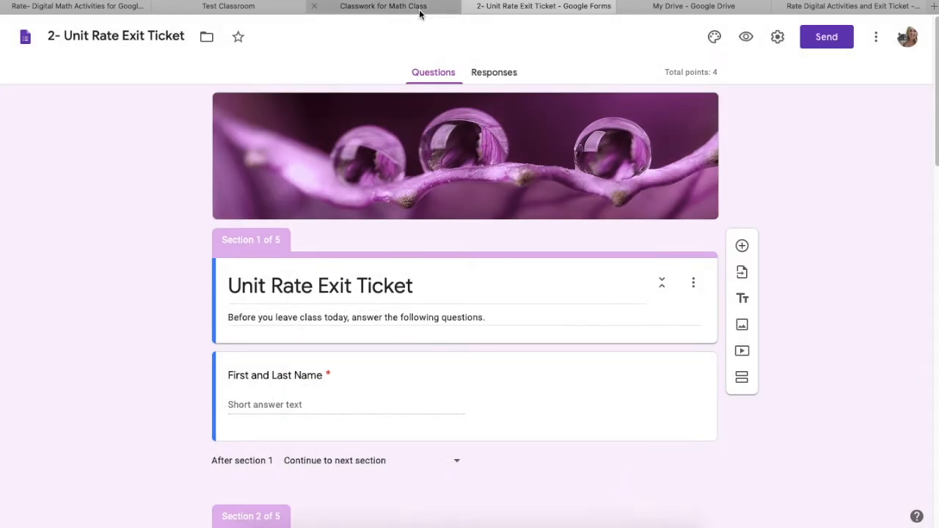
# Return to the Unit Rate Exit Ticket assignment and schedule it to post on Mar 27, 2020 at 2:45 PM.
pyautogui.click(419, 8)
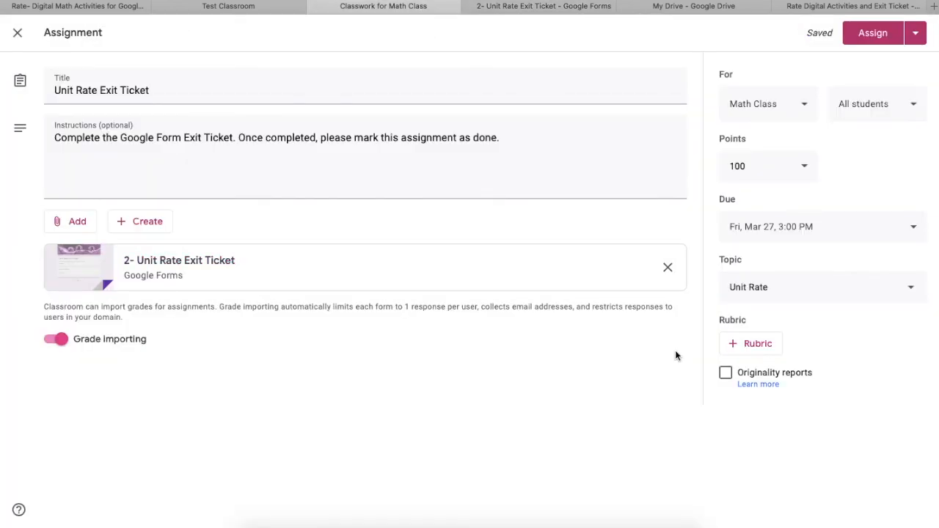
pyautogui.click(917, 39)
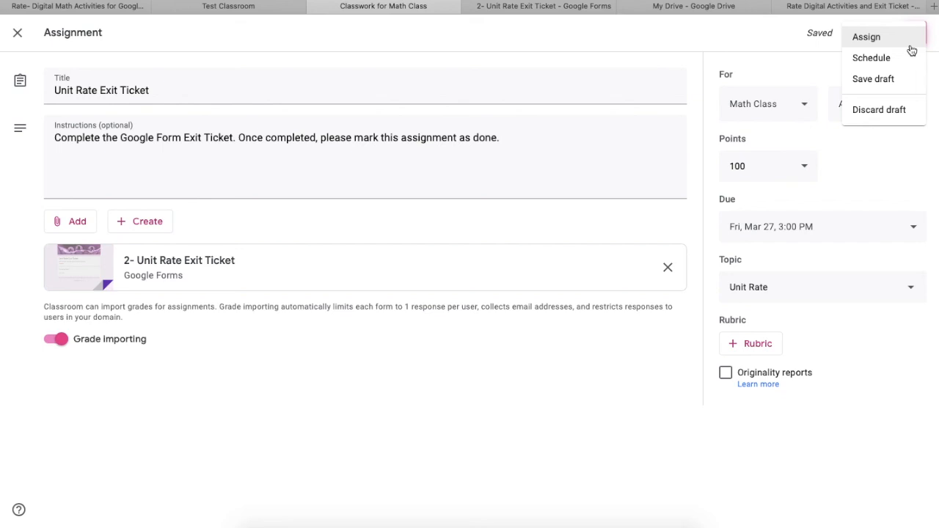
pyautogui.click(907, 62)
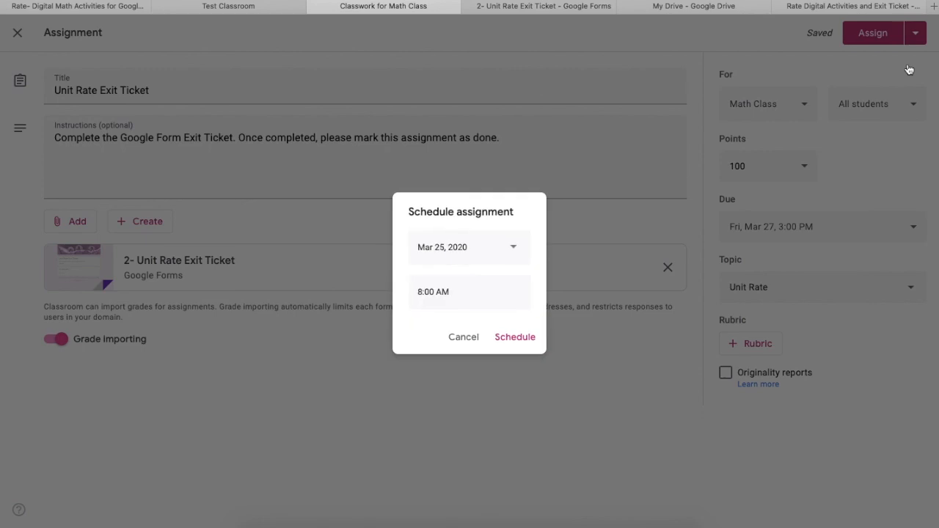
pyautogui.click(518, 259)
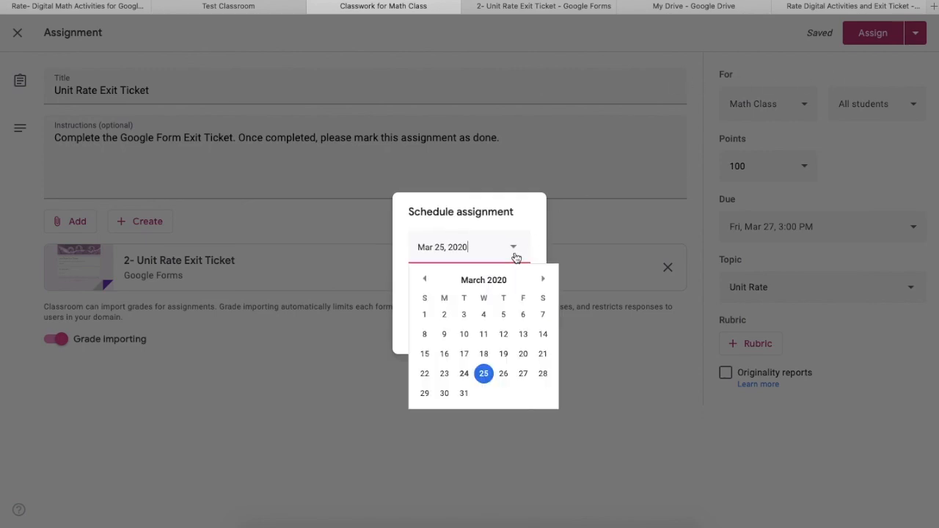
pyautogui.click(525, 375)
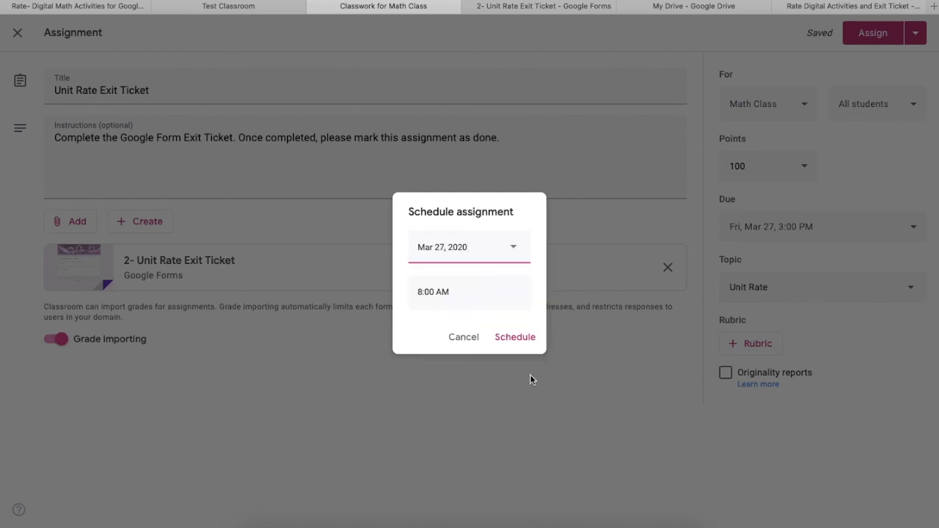
pyautogui.click(446, 292)
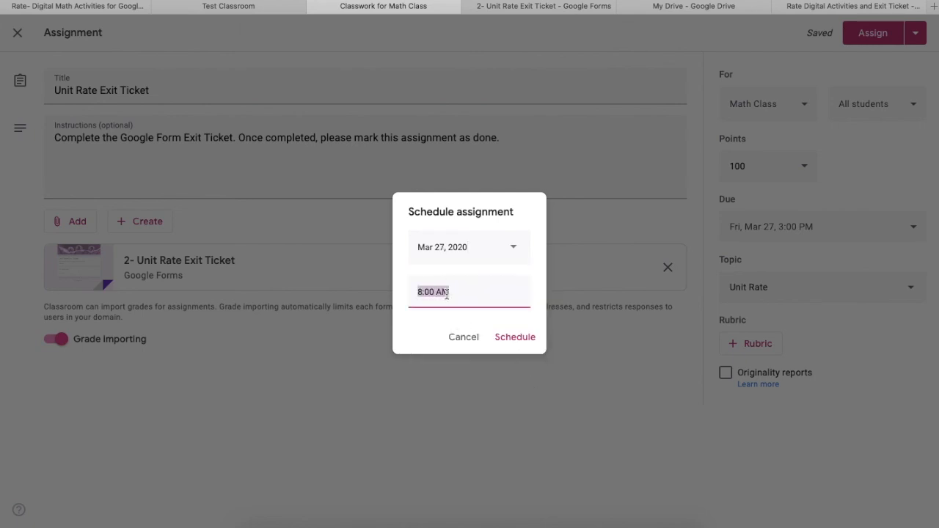
pyautogui.write('2:45 PM')
pyautogui.click(530, 339)
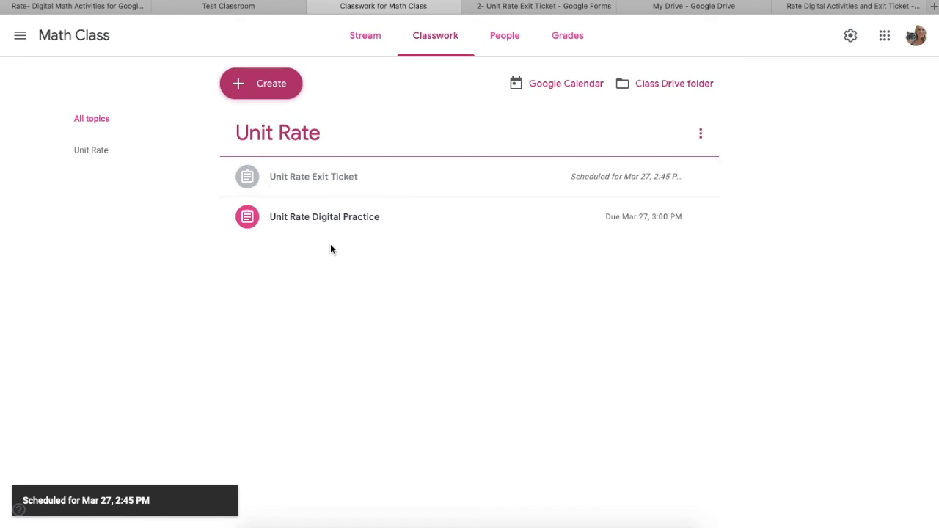
# Reopen the scheduled Unit Rate Exit Ticket assignment for editing, review its details, and confirm its schedule again.
pyautogui.click(304, 190)
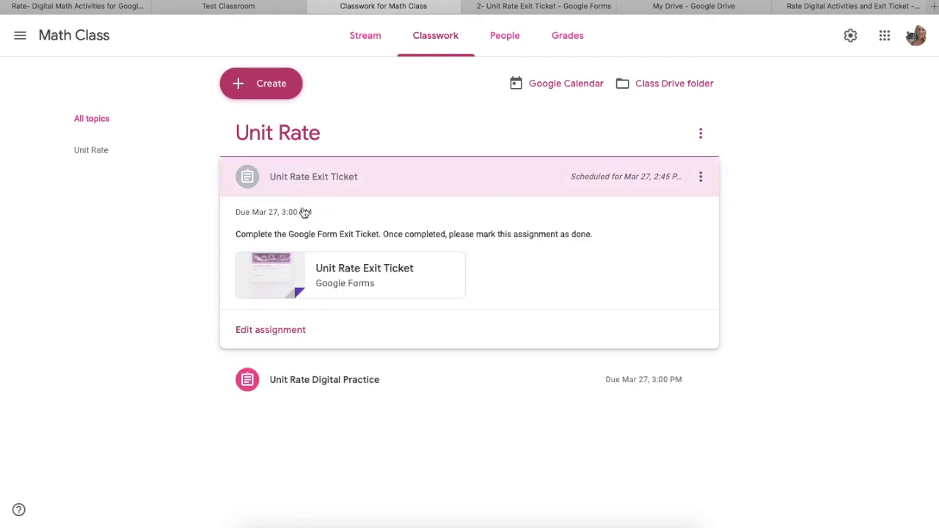
pyautogui.click(300, 331)
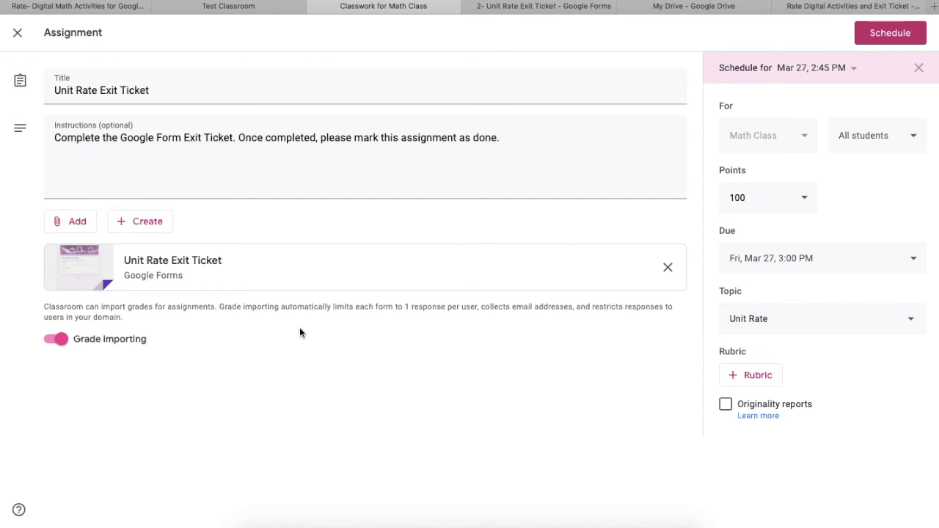
pyautogui.click(887, 35)
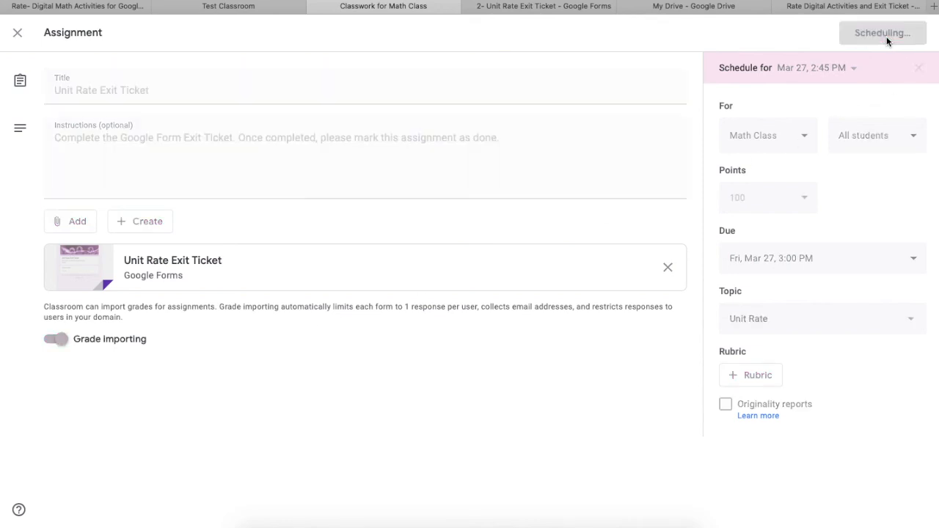